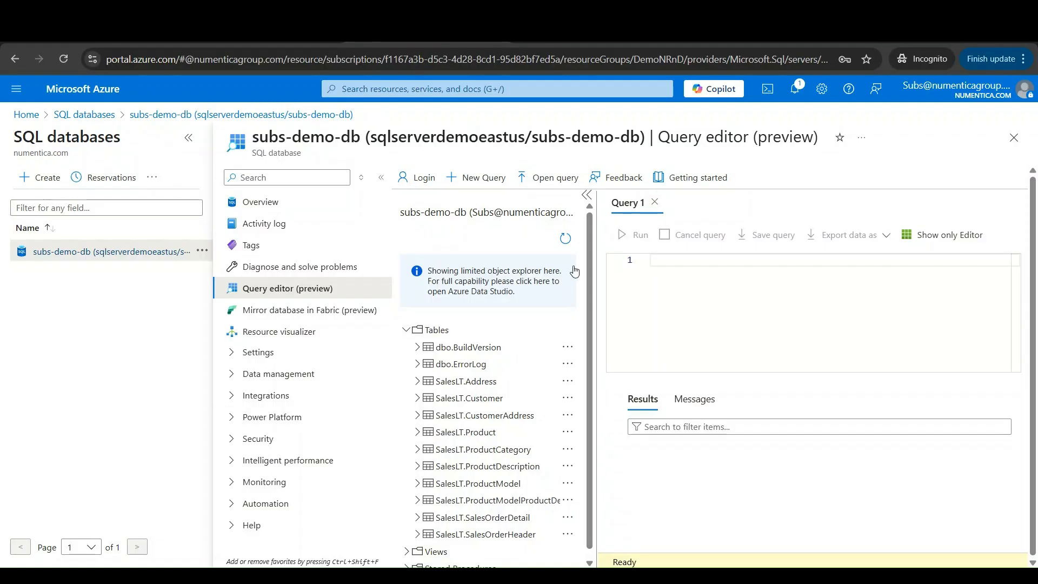
scroll(588, 304, down, 1)
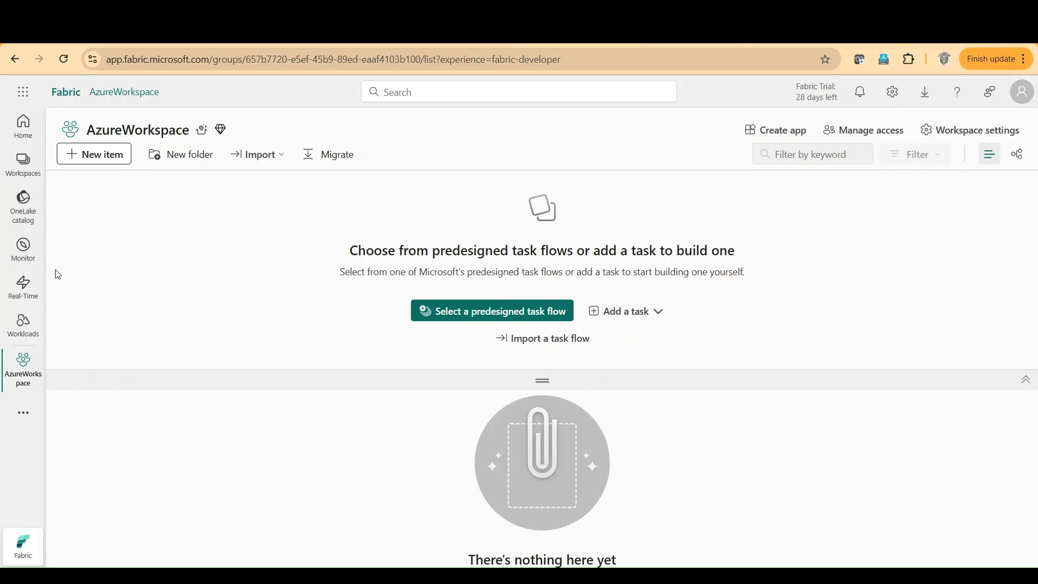
Start a new Mirrored Azure SQL Database item in the Fabric workspace and choose Azure SQL database as its new source.
click(86, 164)
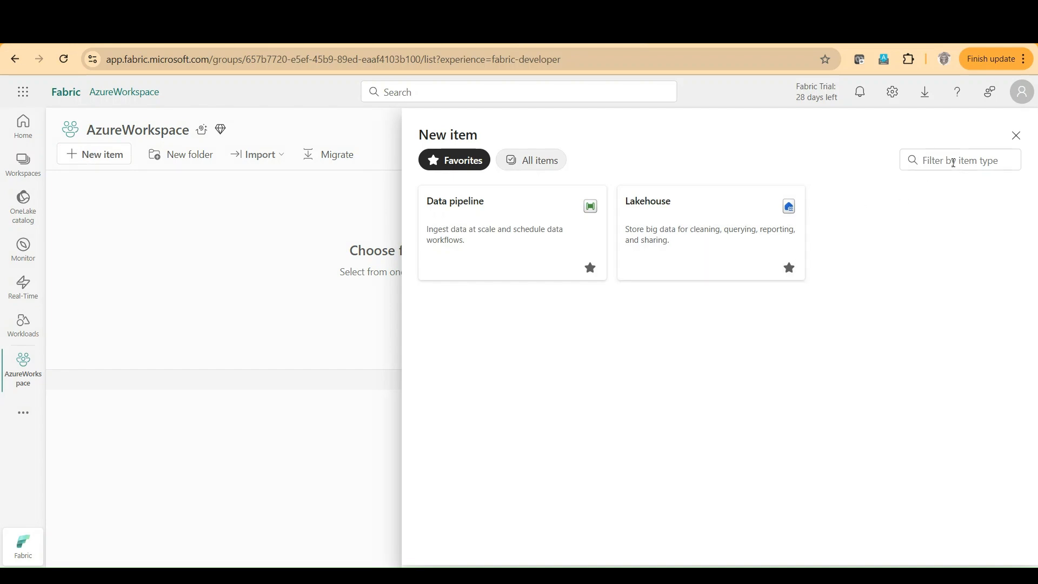
click(540, 164)
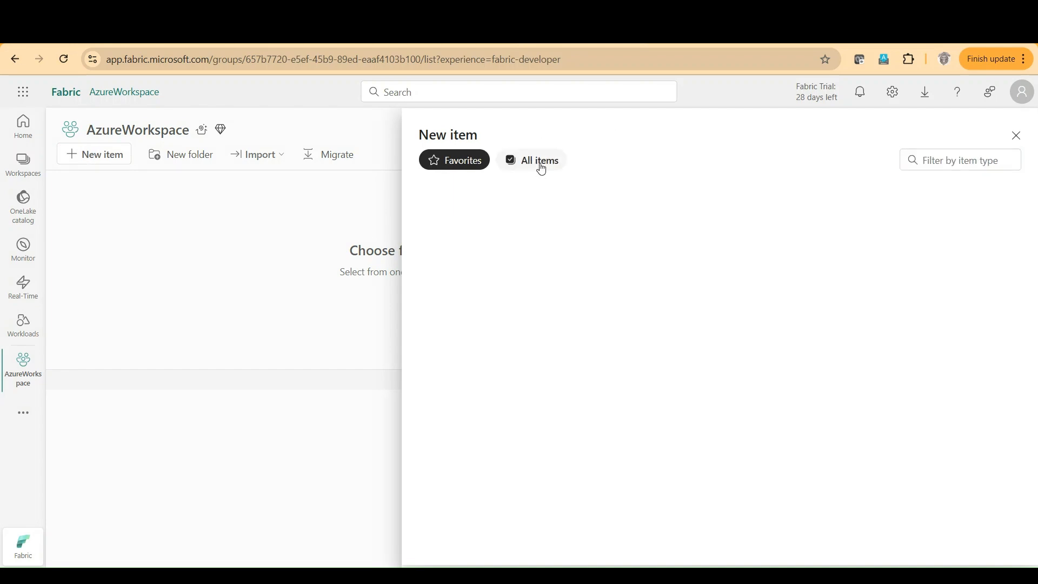
click(943, 158)
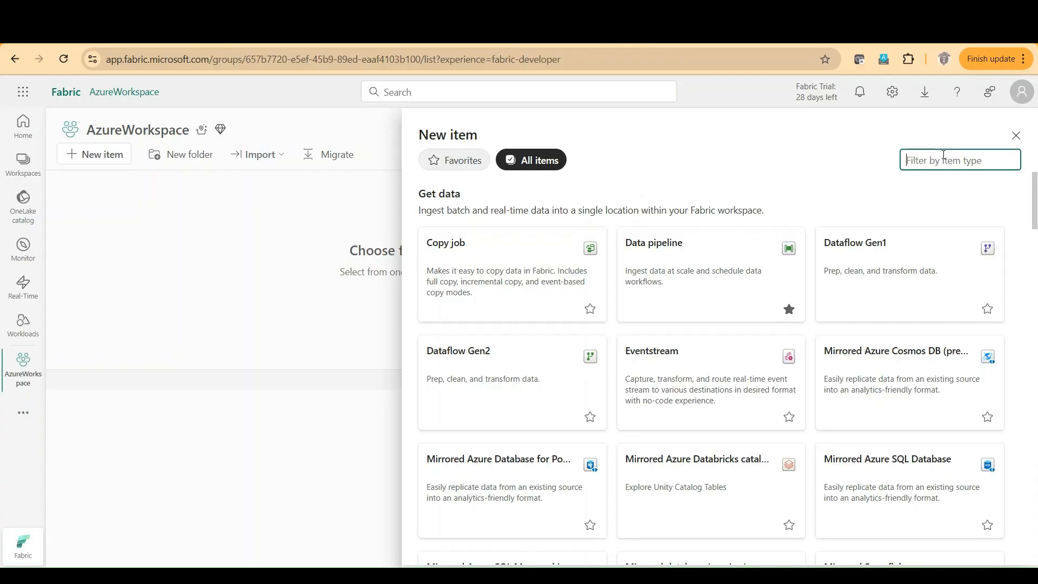
text(mirrored azure sq)
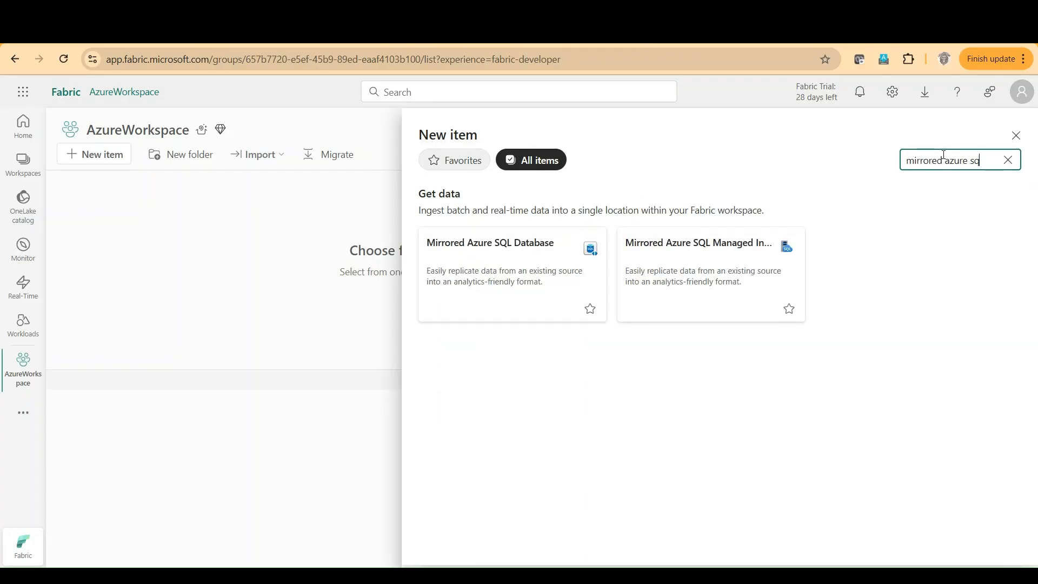
click(464, 266)
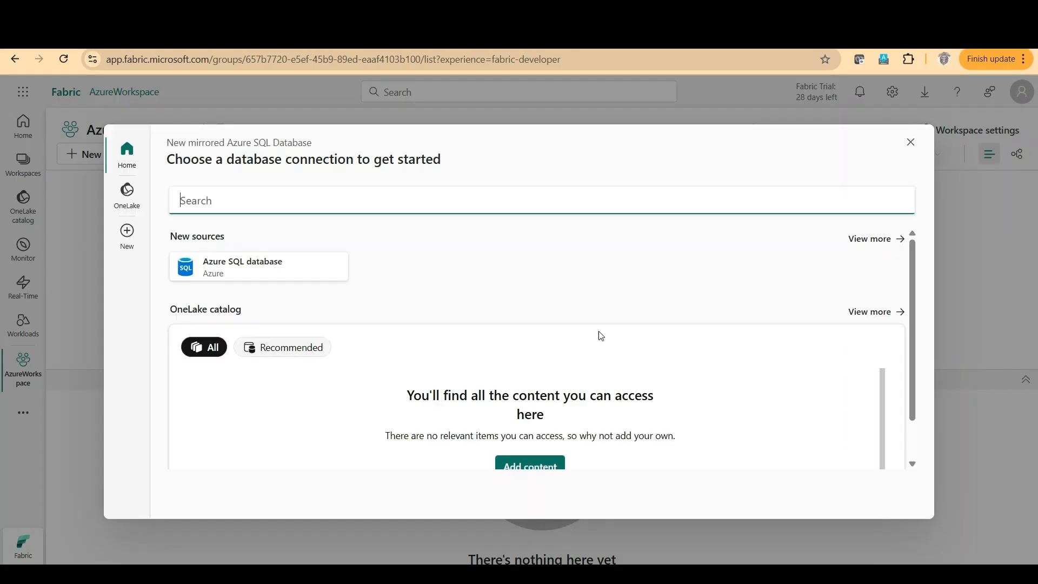
click(638, 526)
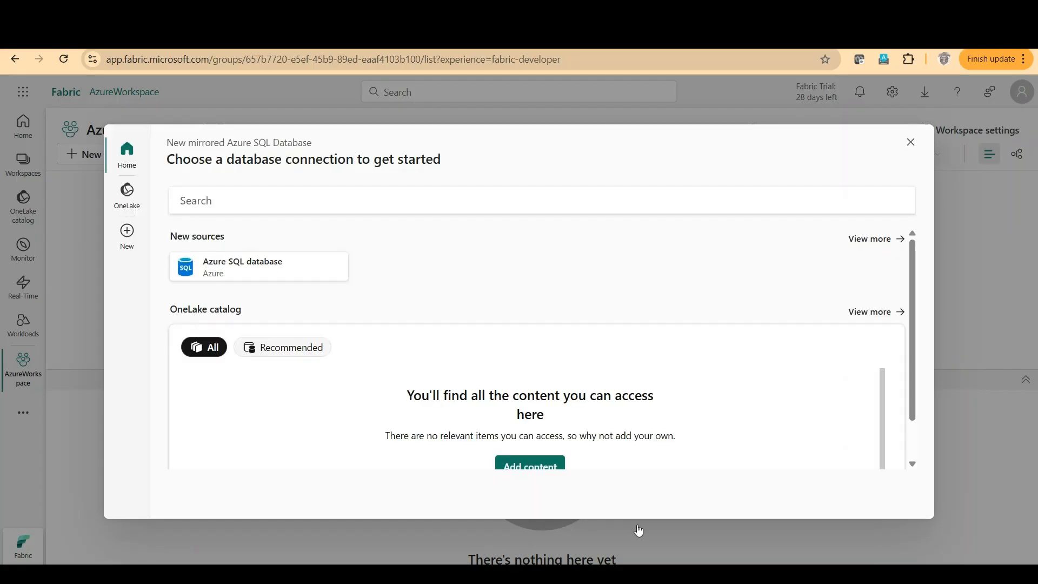
click(196, 266)
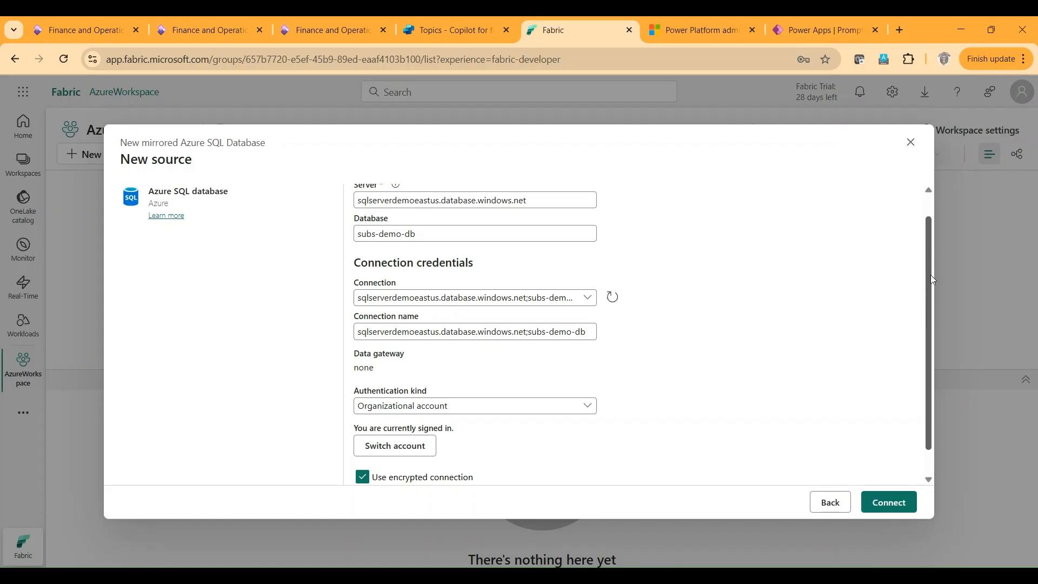
Review the connection to subs-demo-db on sqlserverdemoeastus.database.windows.net, keep Organizational account authentication with encryption, and connect.
drag(931, 276, 930, 235)
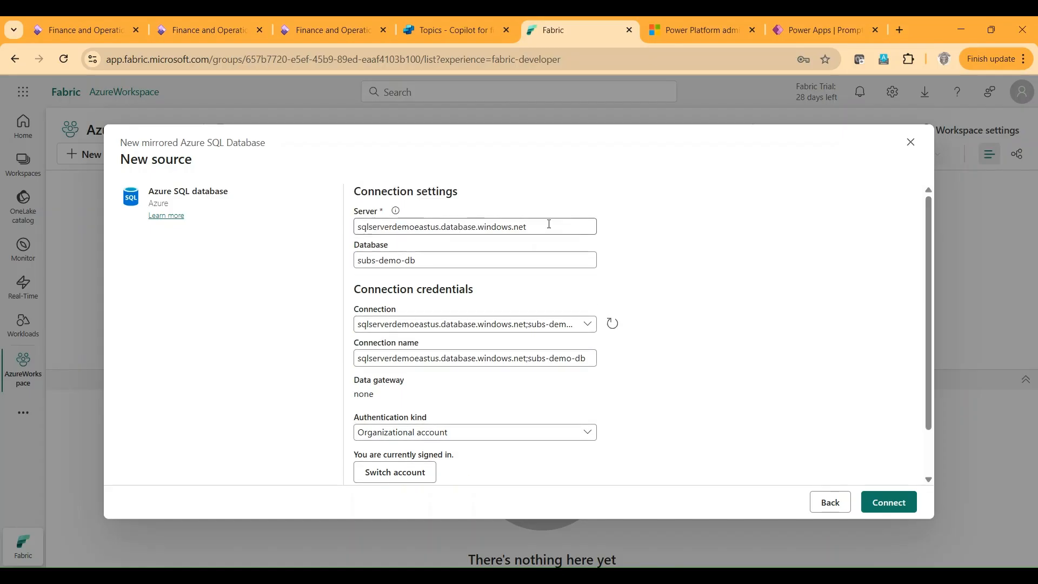
drag(549, 224, 331, 213)
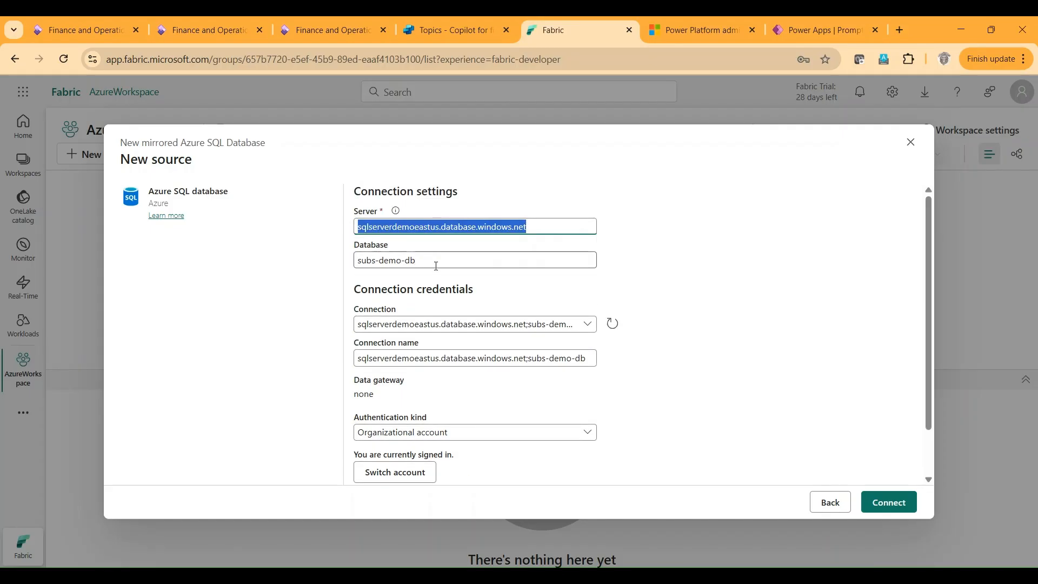
drag(437, 265, 344, 263)
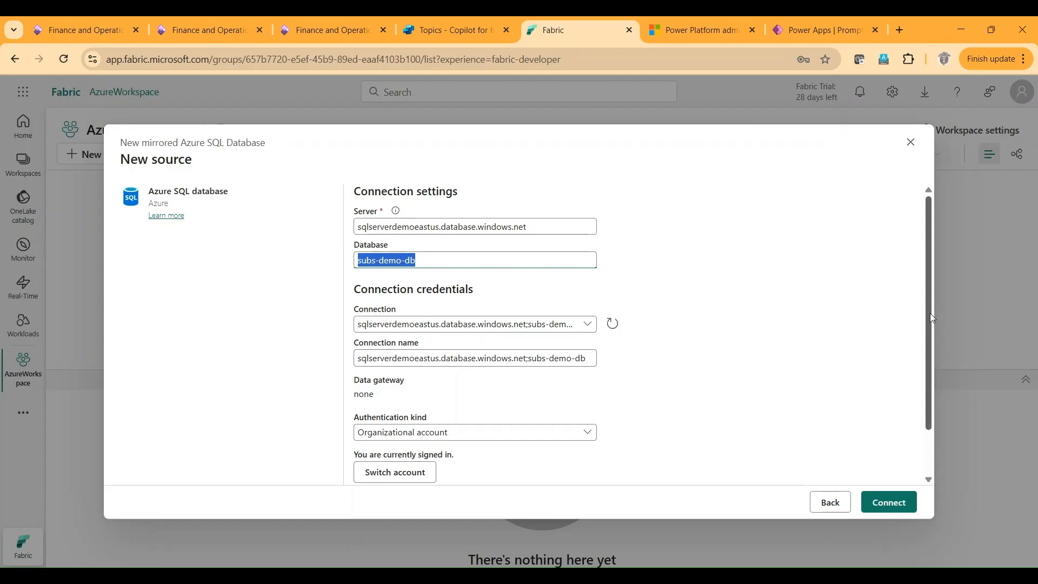
drag(931, 318, 927, 357)
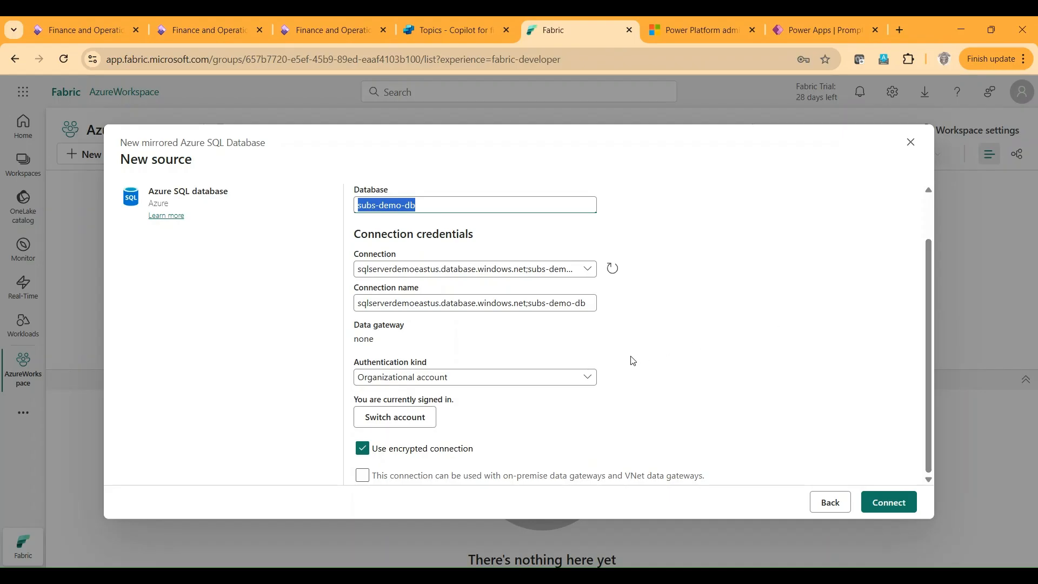
click(589, 382)
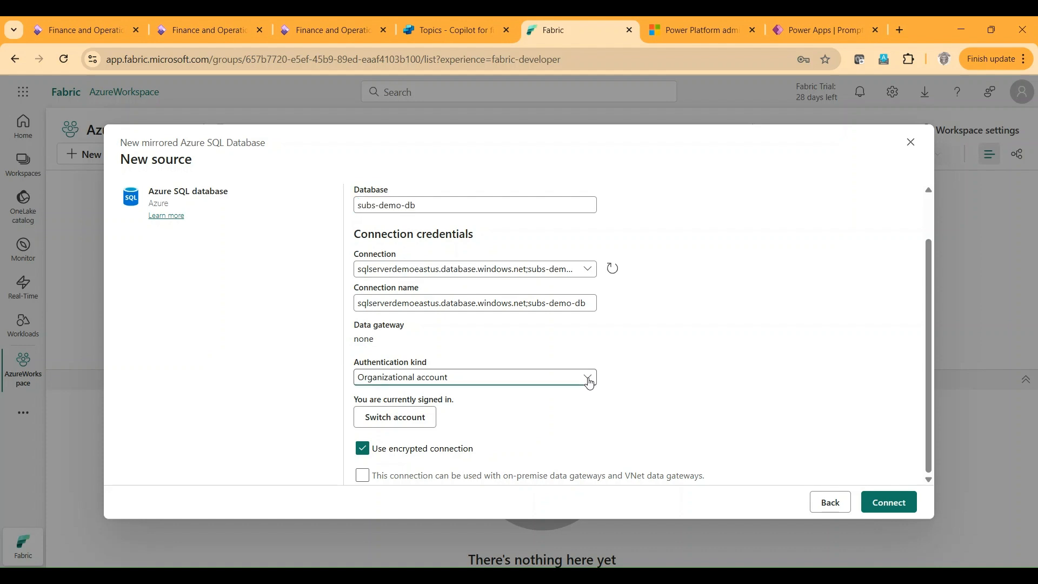
click(589, 383)
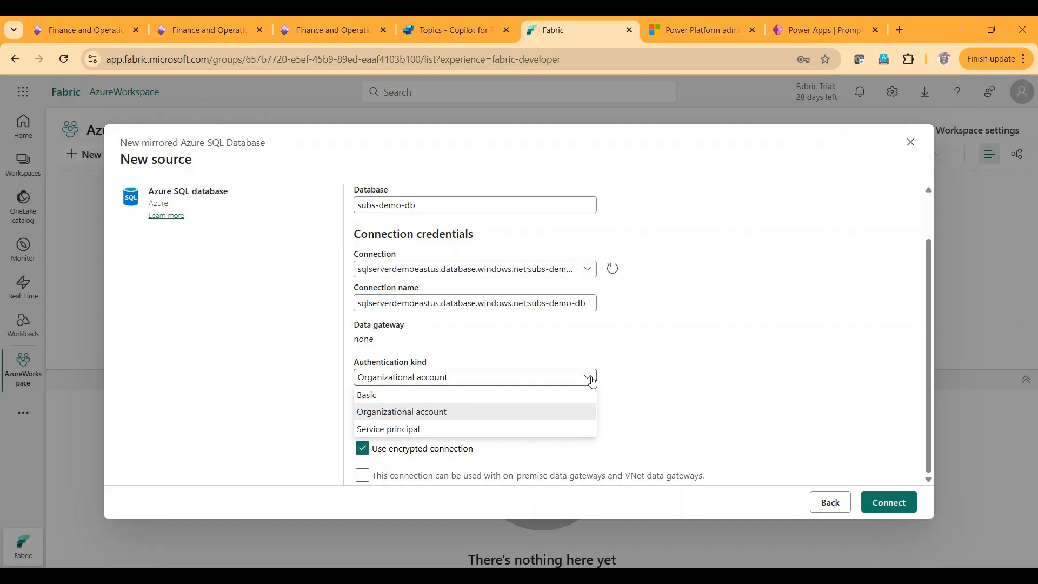
click(665, 382)
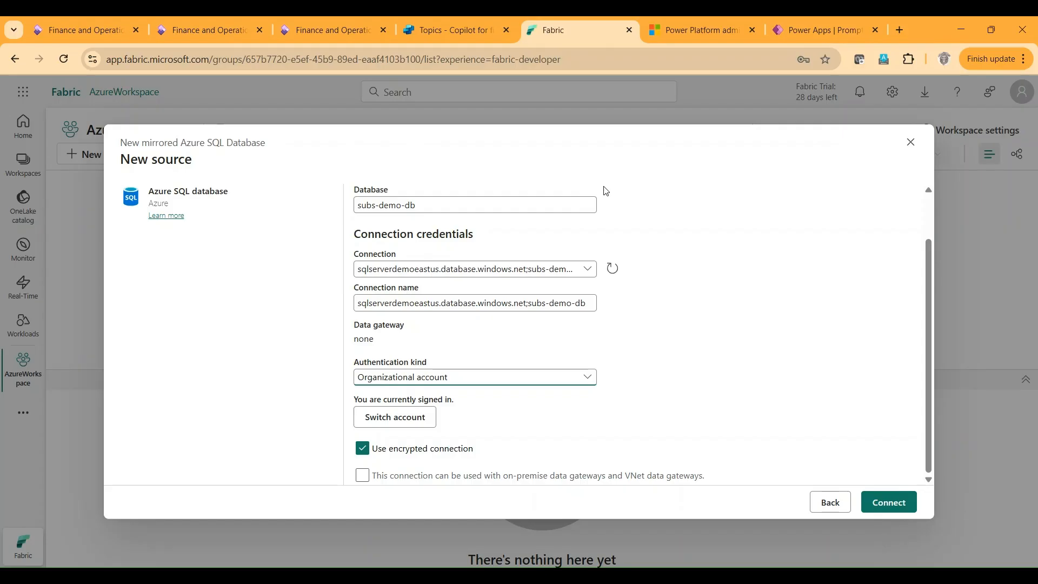
click(879, 503)
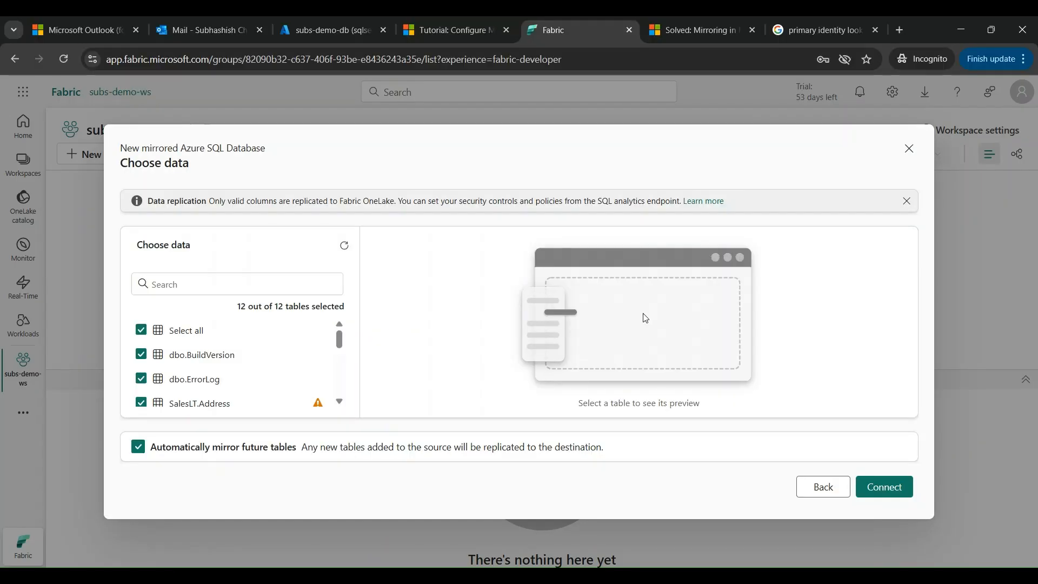
Accept all source tables for mirroring, keep automatic mirroring of future tables enabled, and continue to the destination settings.
click(635, 523)
drag(343, 344, 335, 324)
click(883, 494)
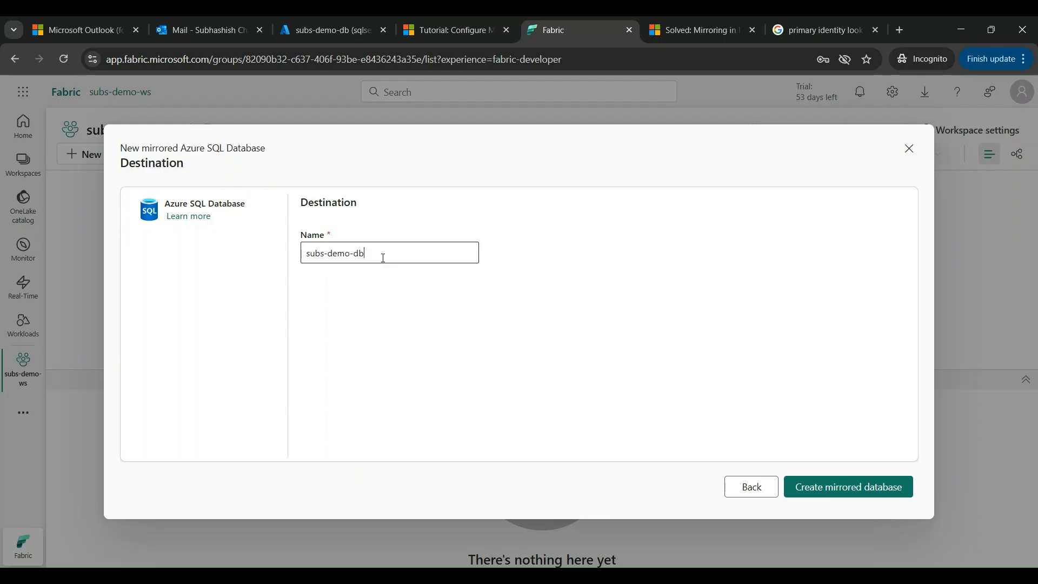
Name the destination subs-demo-db-fabric and create the mirrored database.
drag(383, 257, 294, 258)
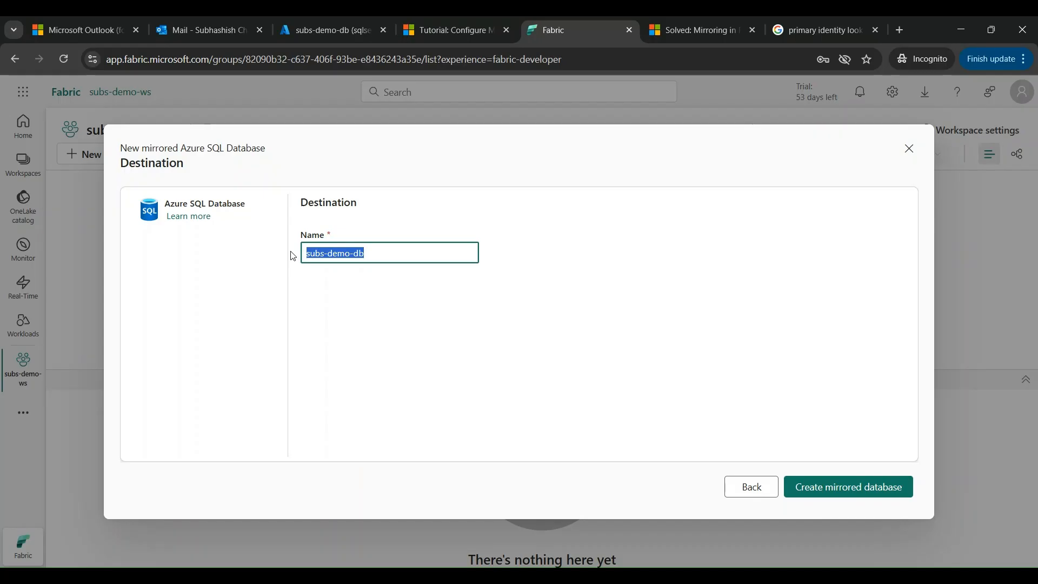
key(Right)
text(-)
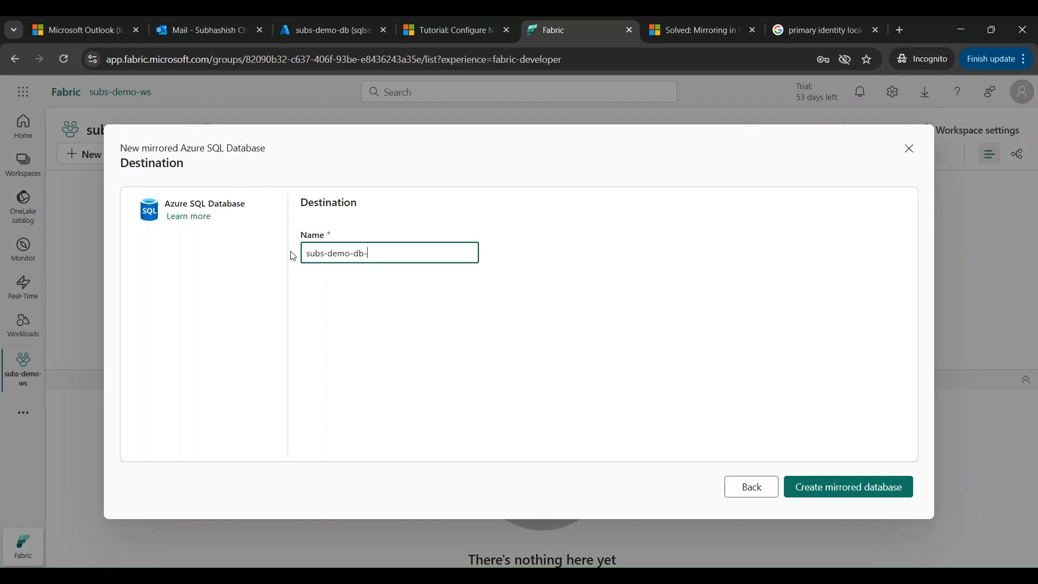
text(fabric)
click(846, 493)
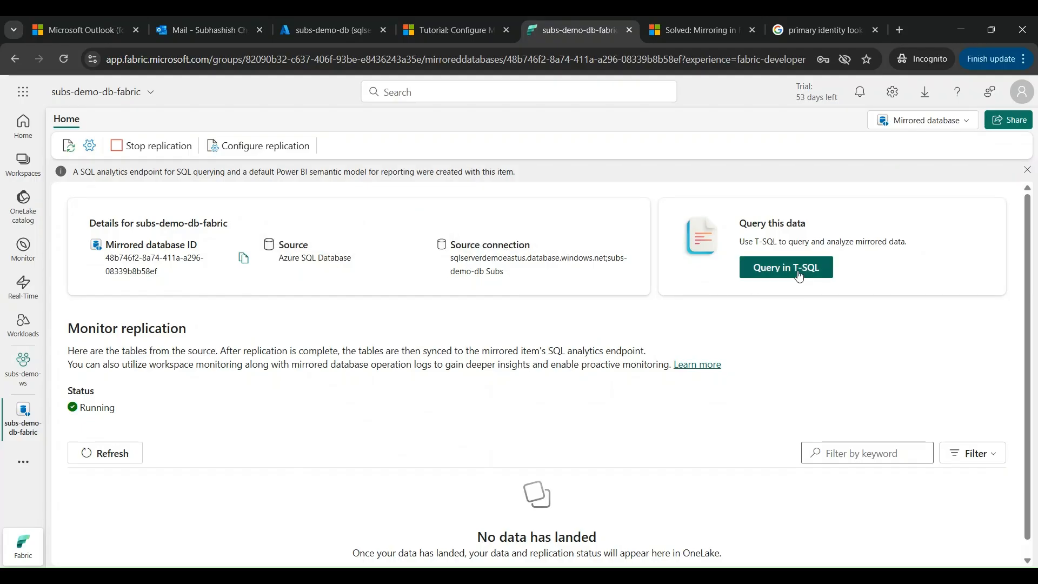
Refresh the replication status and open the SQL analytics endpoint of the mirrored database.
click(103, 453)
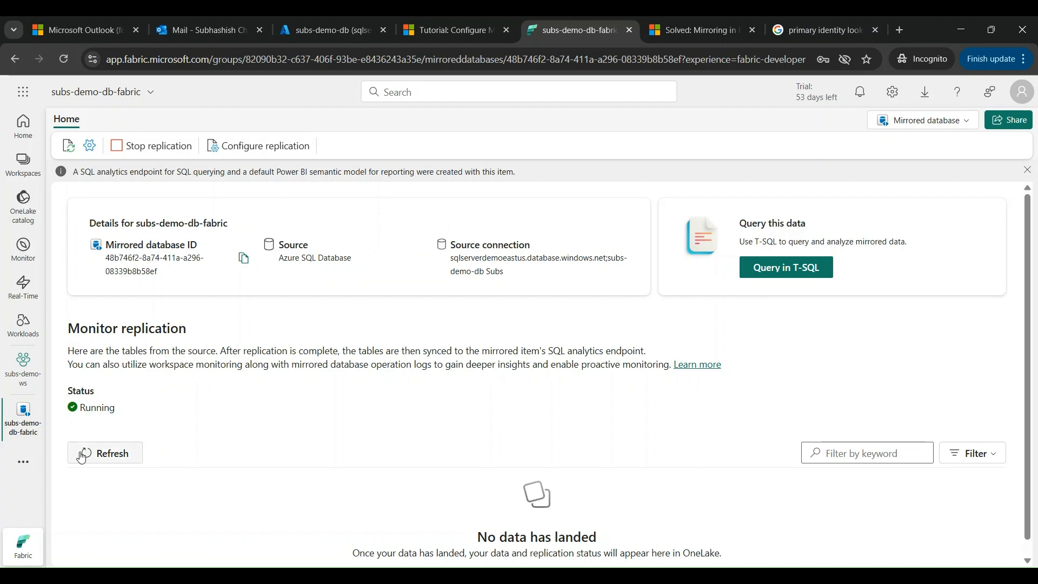
click(757, 274)
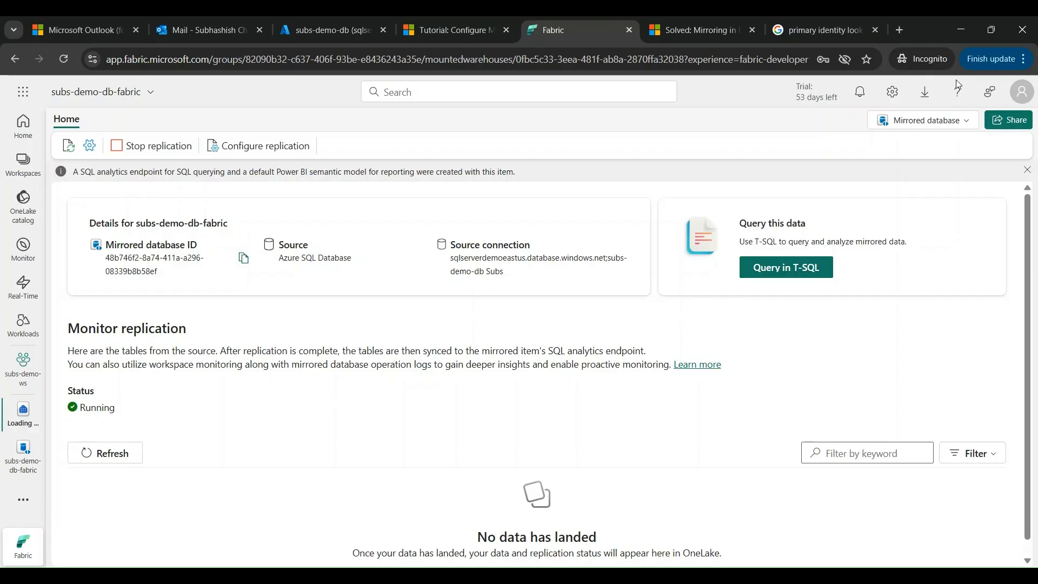
click(945, 128)
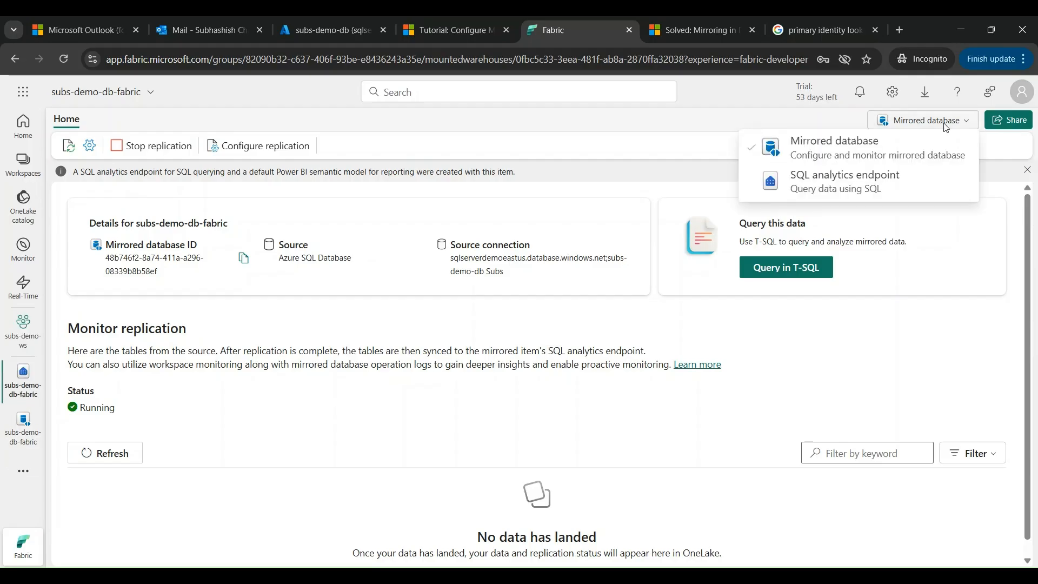
click(876, 187)
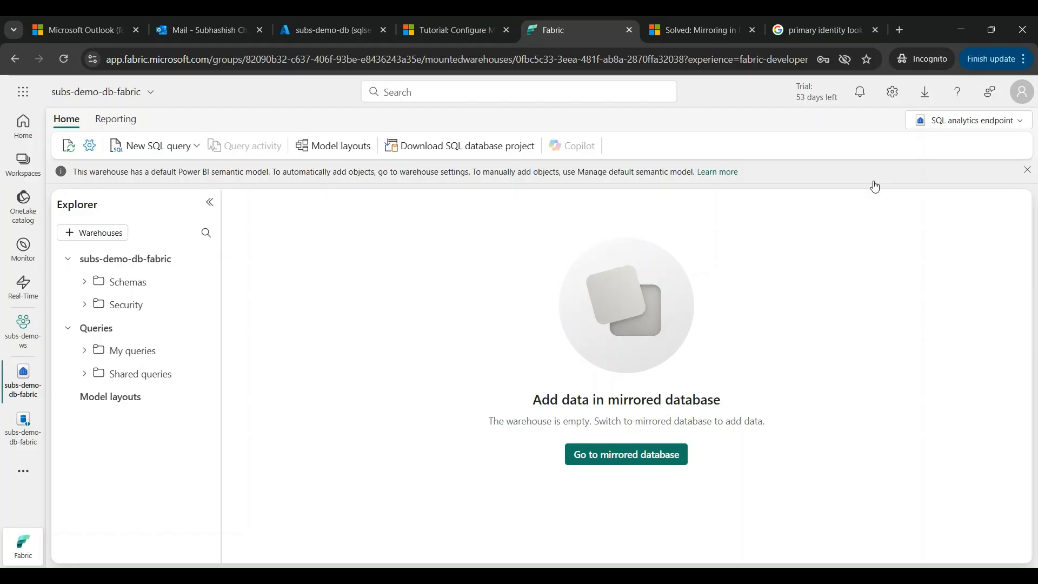
Expand Schemas and dbo in the endpoint's explorer and check the Tables folder for mirrored tables.
click(86, 283)
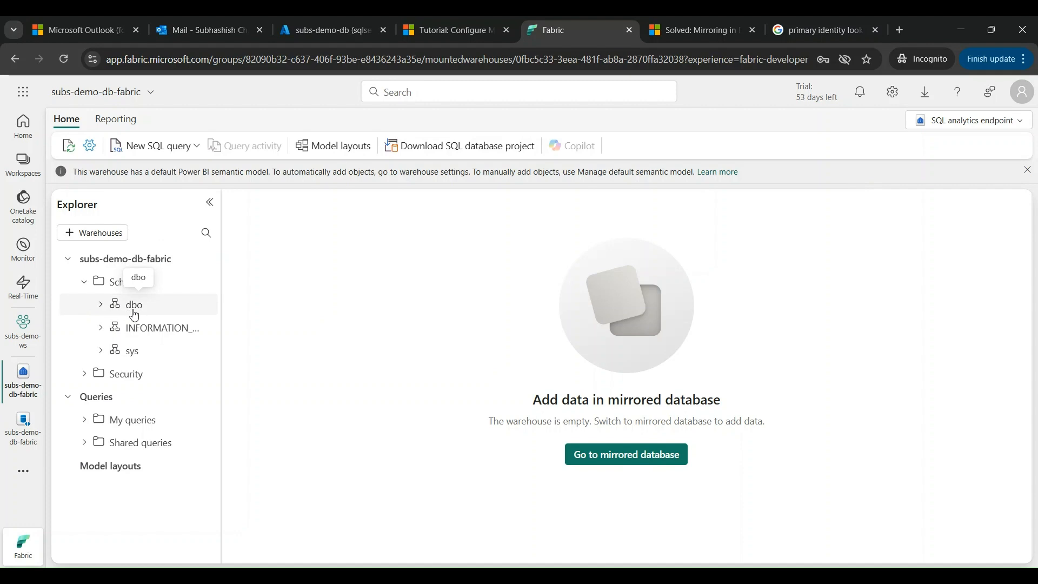
click(101, 306)
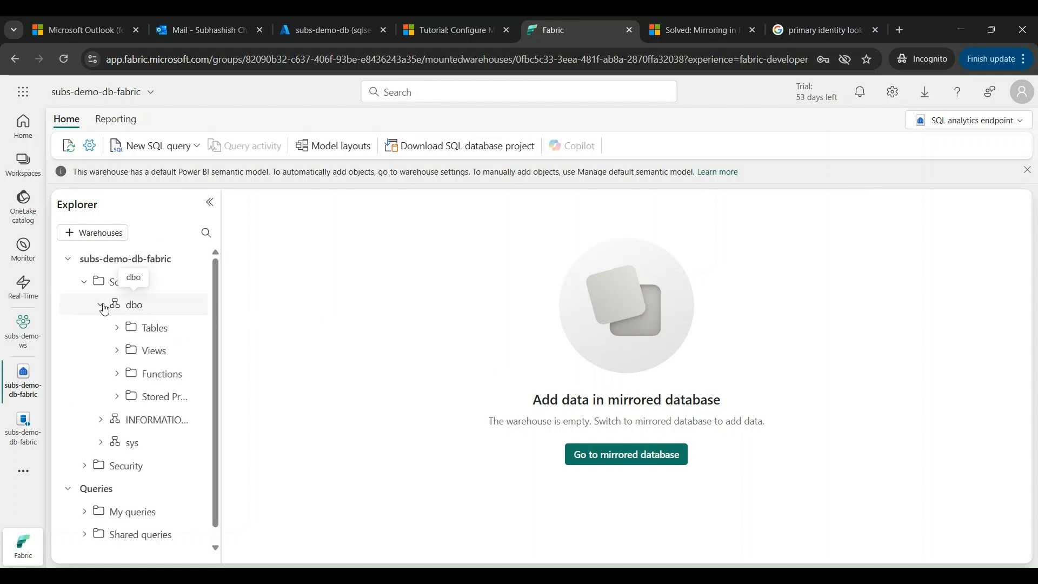
click(118, 329)
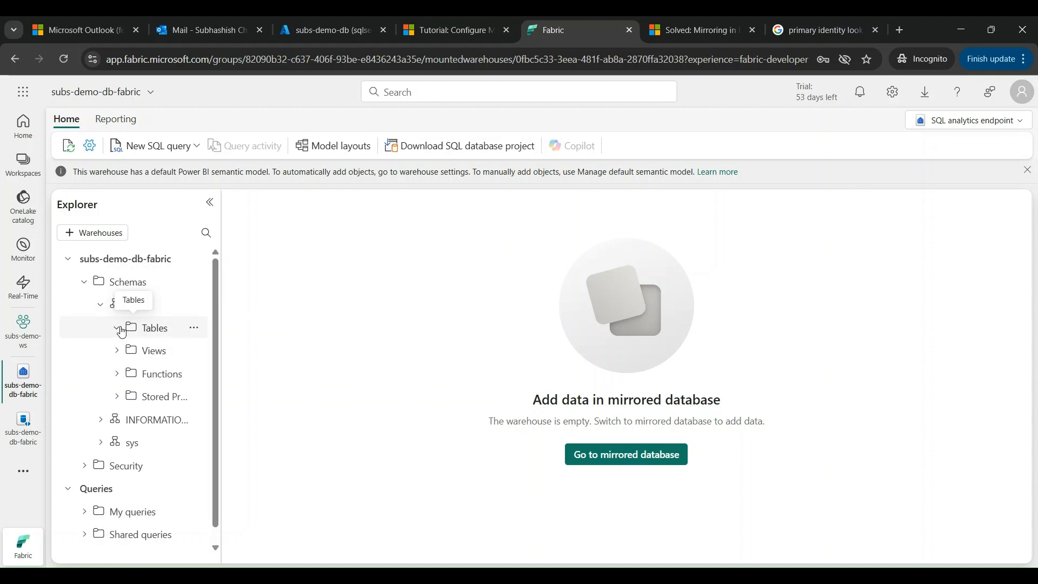
click(194, 328)
click(202, 351)
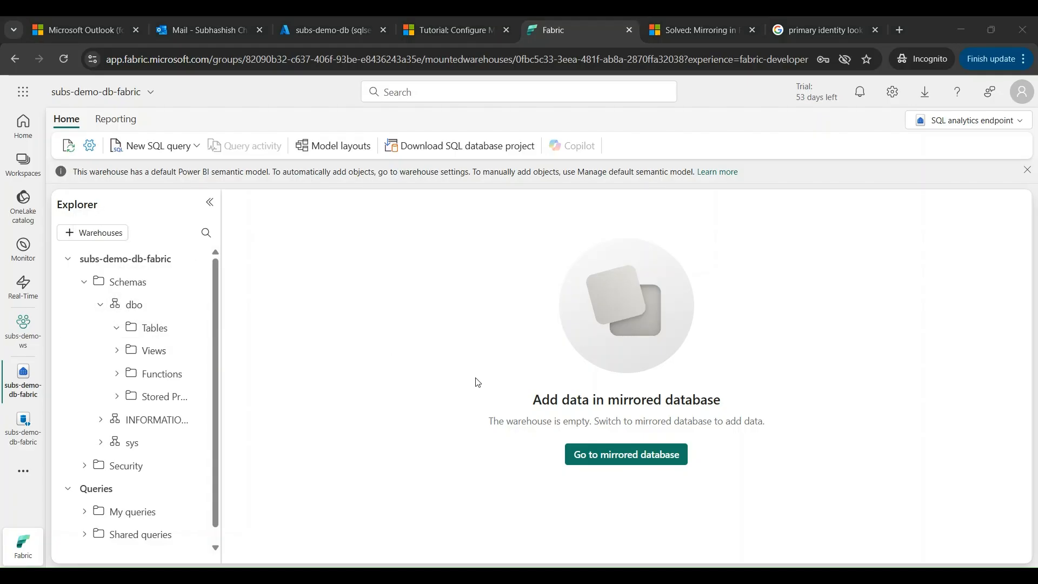
Return to the mirrored database, refresh its replication monitor, and examine the status of every table in the list.
click(583, 455)
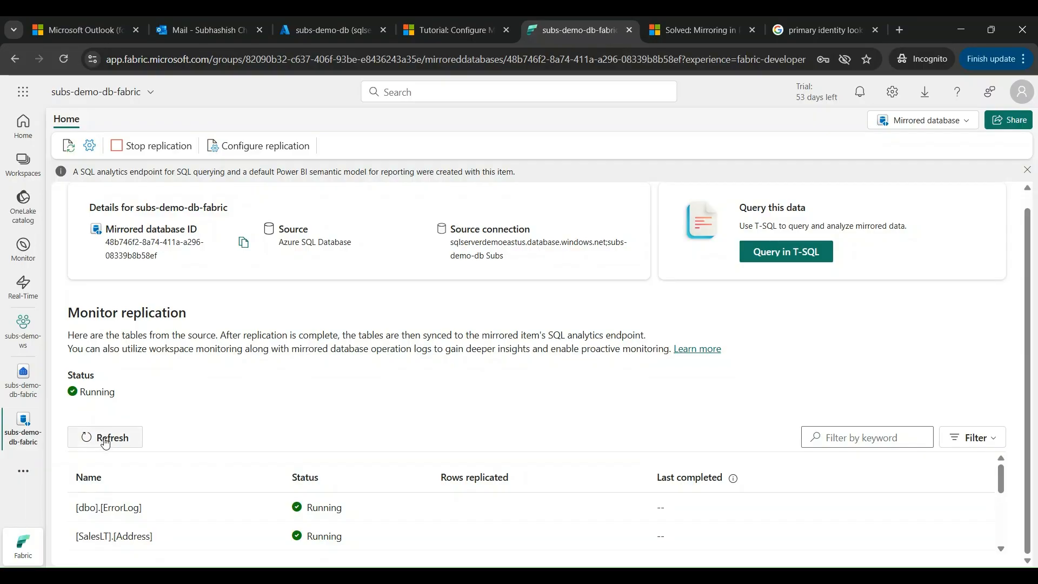
click(104, 437)
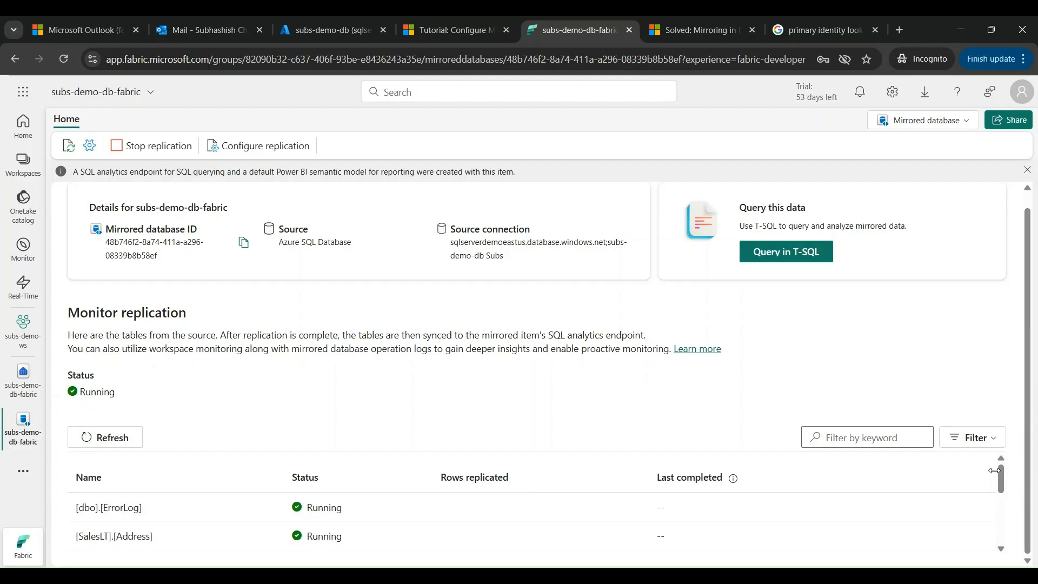
drag(1002, 480, 1000, 537)
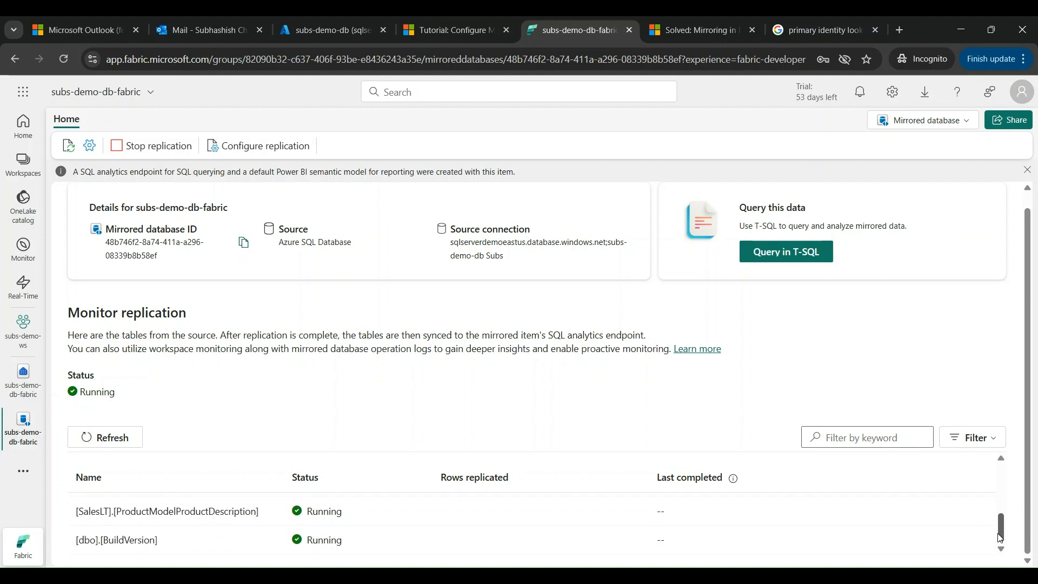